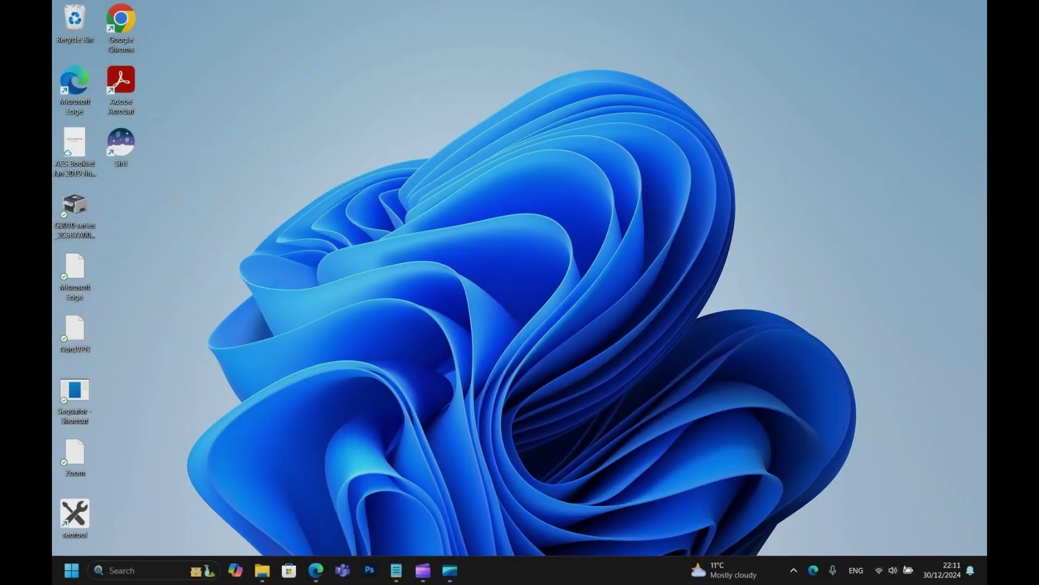
# Search Windows for 'calibrate display color', launch the wizard and step through to the gamma explanation page.
pyautogui.press('super+s')
pyautogui.write('calibrate')
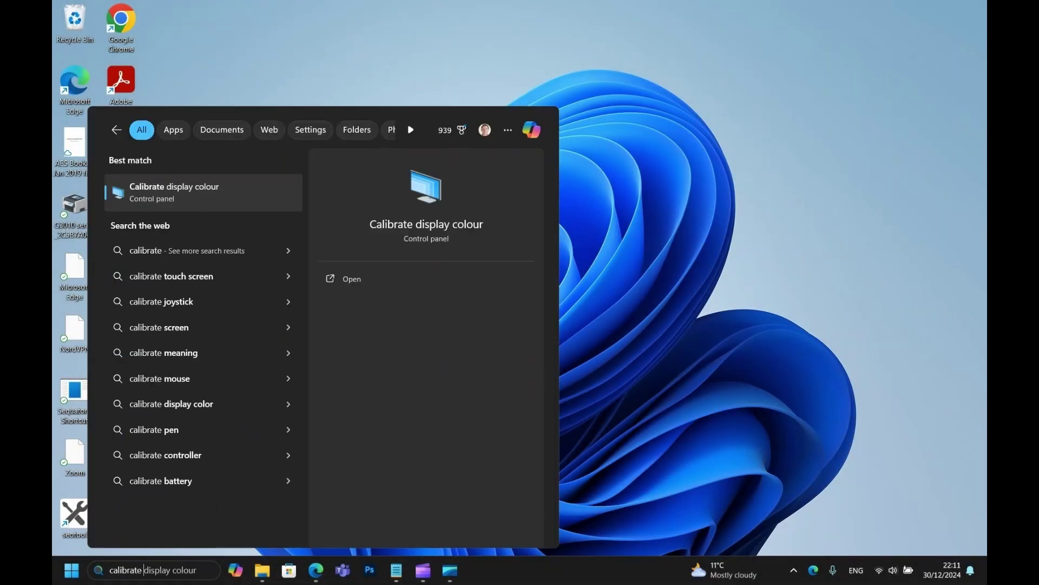
pyautogui.write(' disp')
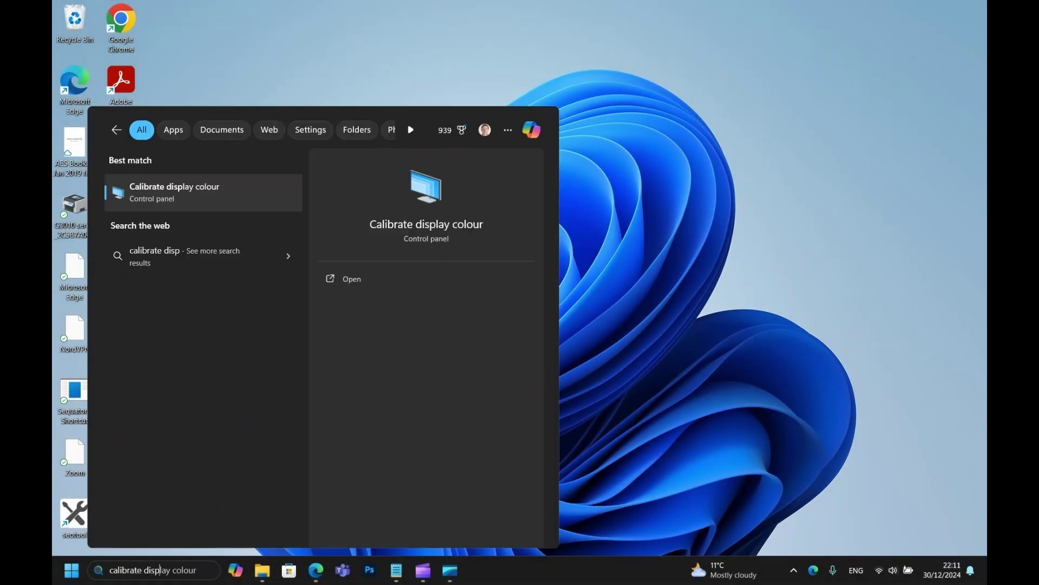
pyautogui.write('lay color')
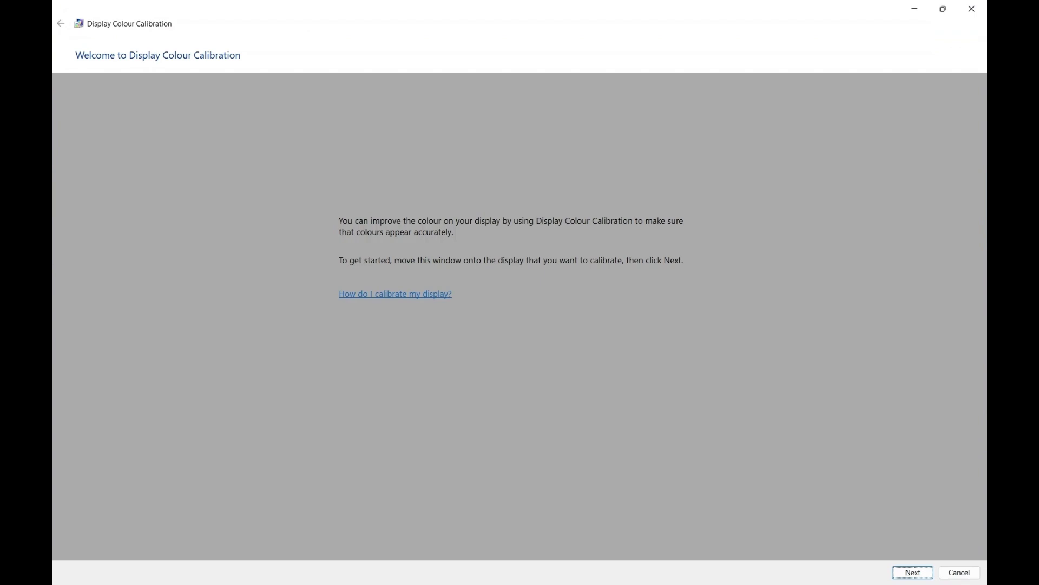
pyautogui.press('Return')
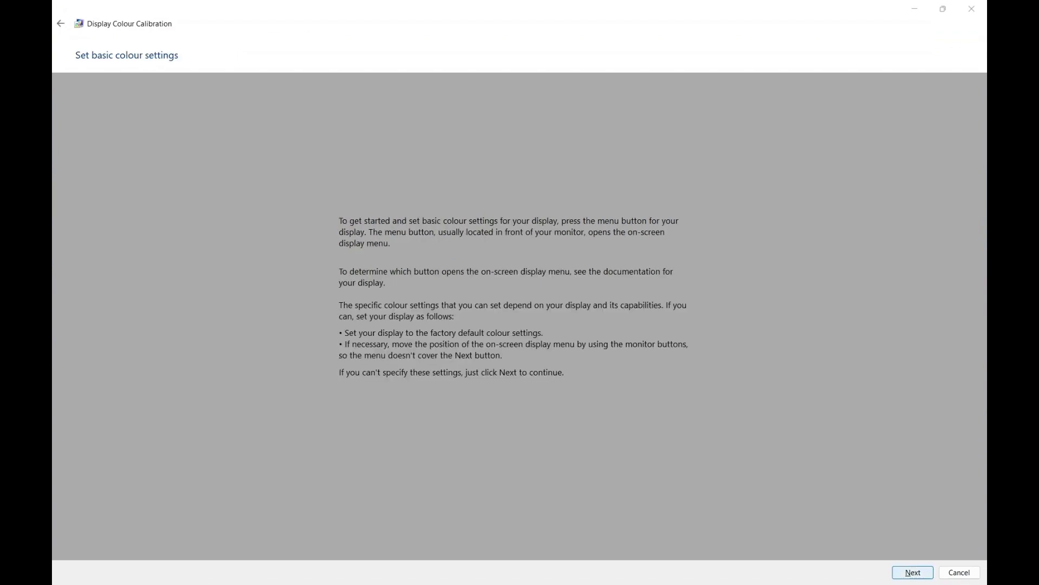
pyautogui.press('Return')
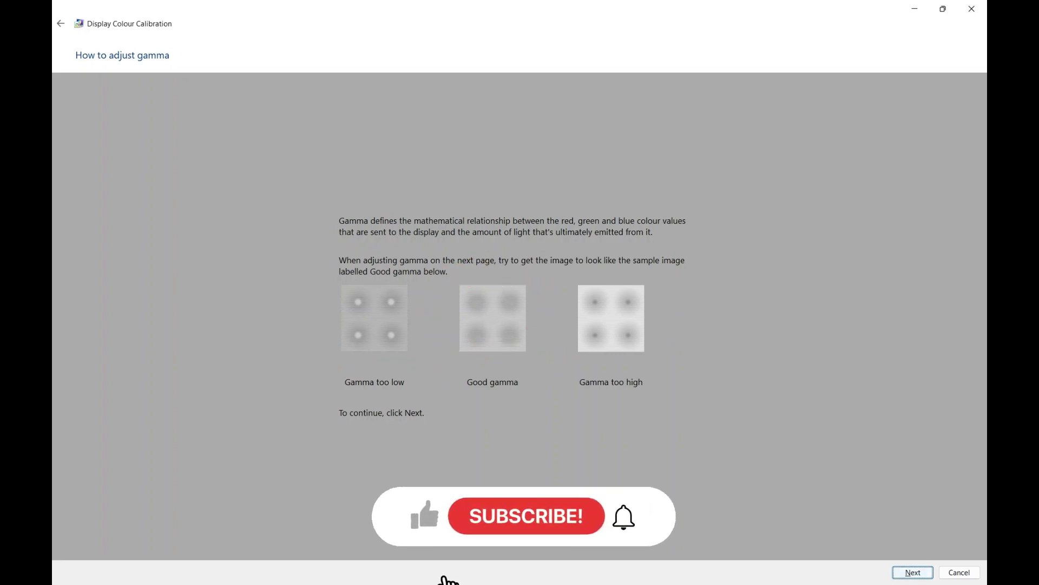
# Move the gamma slider down and up until the dots in the circles are faintest.
pyautogui.press('Return')
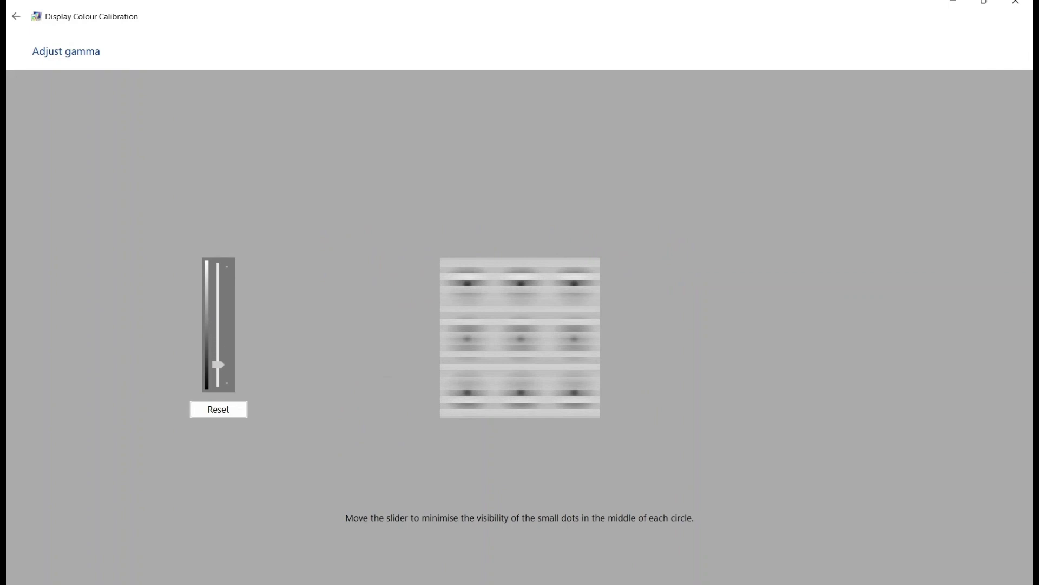
pyautogui.press('Down')
pyautogui.press('Up')
pyautogui.press('Up')
pyautogui.press('Up')
pyautogui.press('Up')
pyautogui.press('Up')
pyautogui.press('Up')
pyautogui.press('Up')
pyautogui.press('Up')
pyautogui.press('Up')
pyautogui.press('Up')
pyautogui.press('Up')
pyautogui.press('Up')
pyautogui.press('Up')
pyautogui.press('Up')
pyautogui.press('Up')
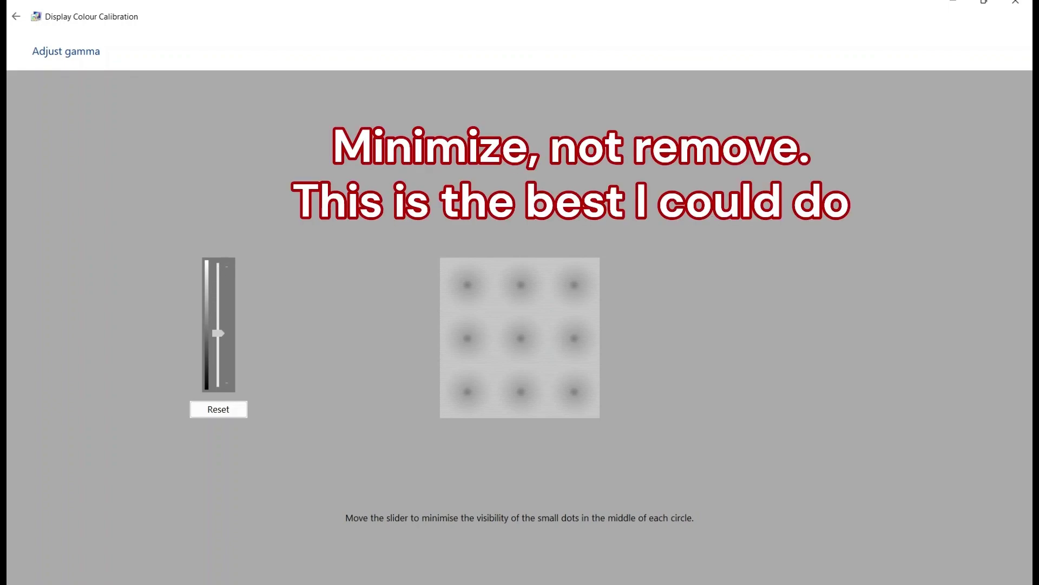
pyautogui.press('Up')
pyautogui.press('Up')
pyautogui.press('Up')
pyautogui.press('Up')
pyautogui.press('Up')
pyautogui.press('Up')
pyautogui.press('Up')
pyautogui.press('Up')
pyautogui.press('Up')
pyautogui.press('Up')
pyautogui.press('Up')
pyautogui.press('Up')
pyautogui.press('Up')
pyautogui.press('Up')
pyautogui.press('Down')
pyautogui.press('Down')
pyautogui.press('Down')
pyautogui.press('Down')
pyautogui.press('Down')
pyautogui.press('Down')
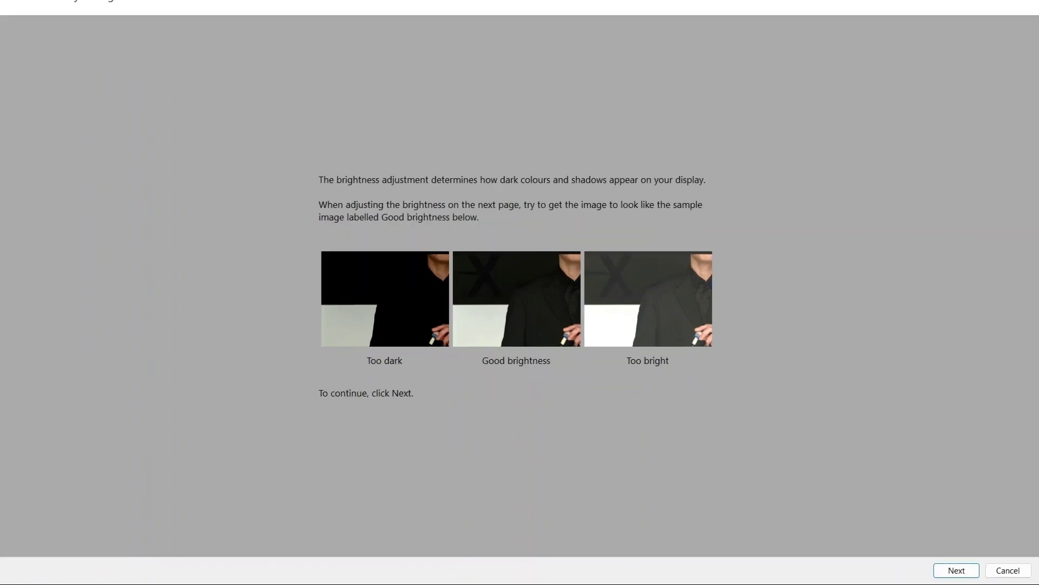
# Raise the monitor brightness until the X is barely visible, then continue to the contrast pages.
pyautogui.press('Return')
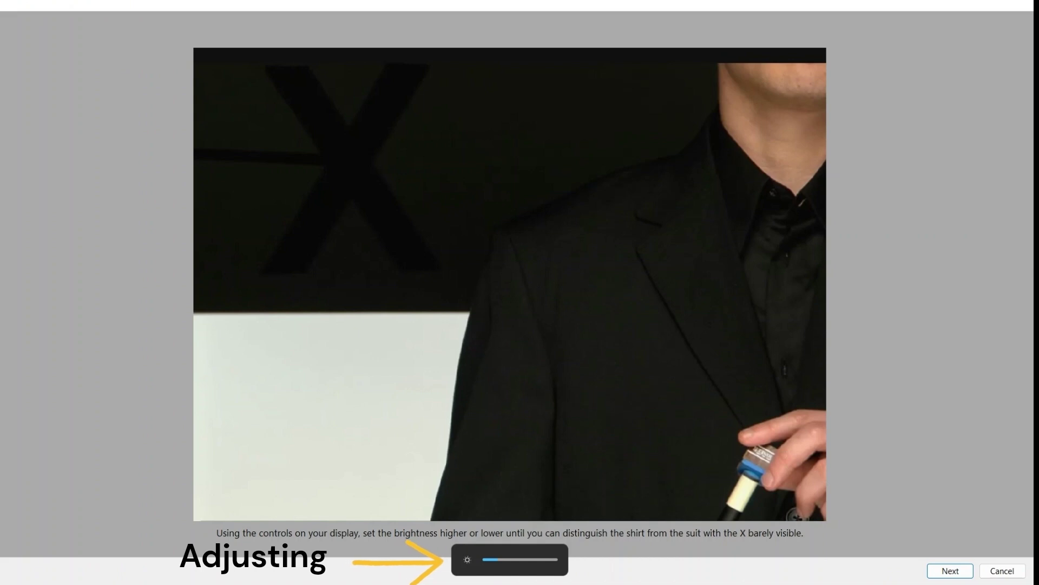
pyautogui.press('XF86MonBrightnessUp')
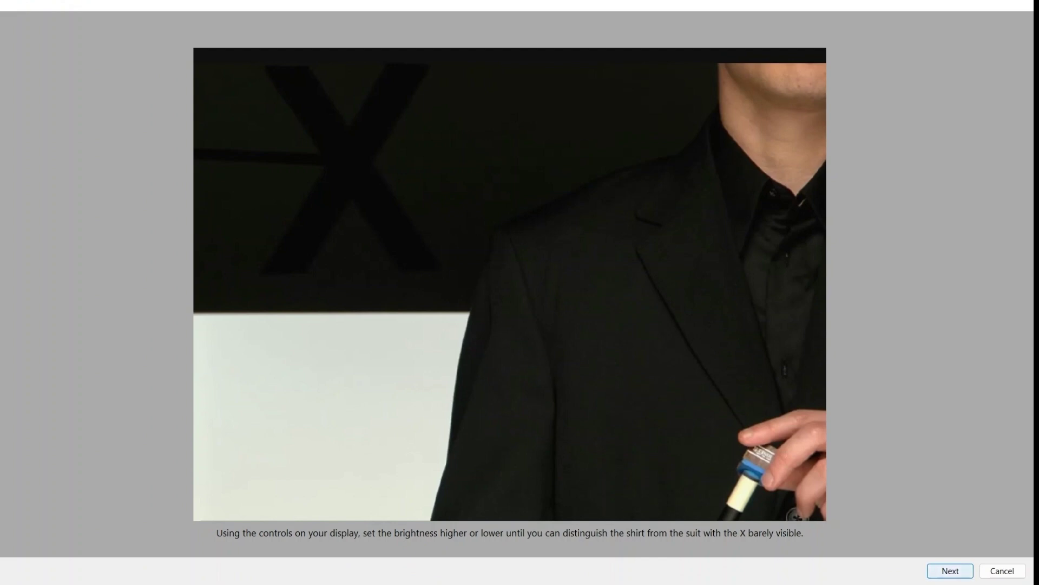
pyautogui.click(950, 571)
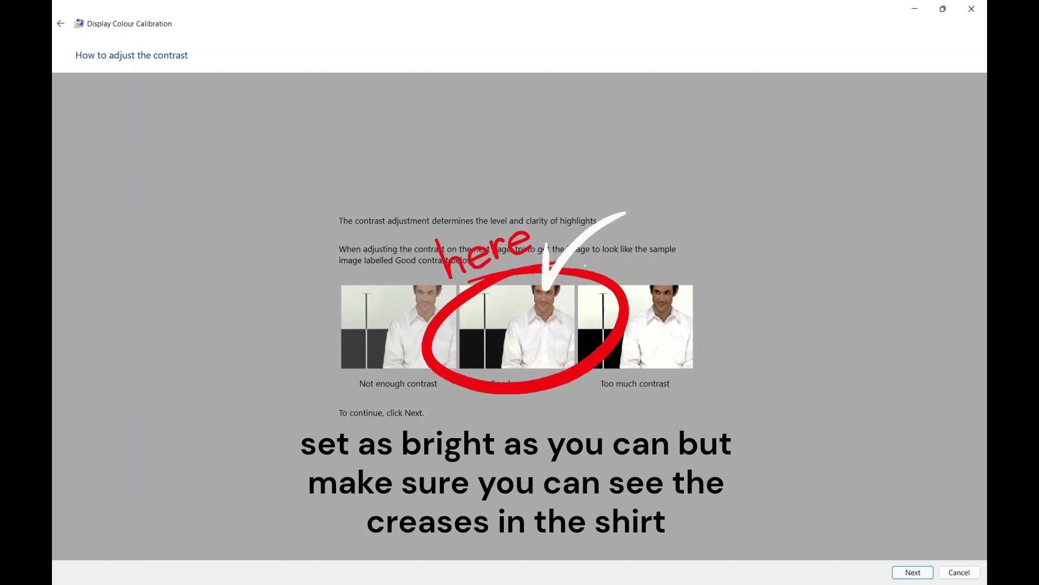
# Continue past the colour balance guidance page.
pyautogui.press('Return')
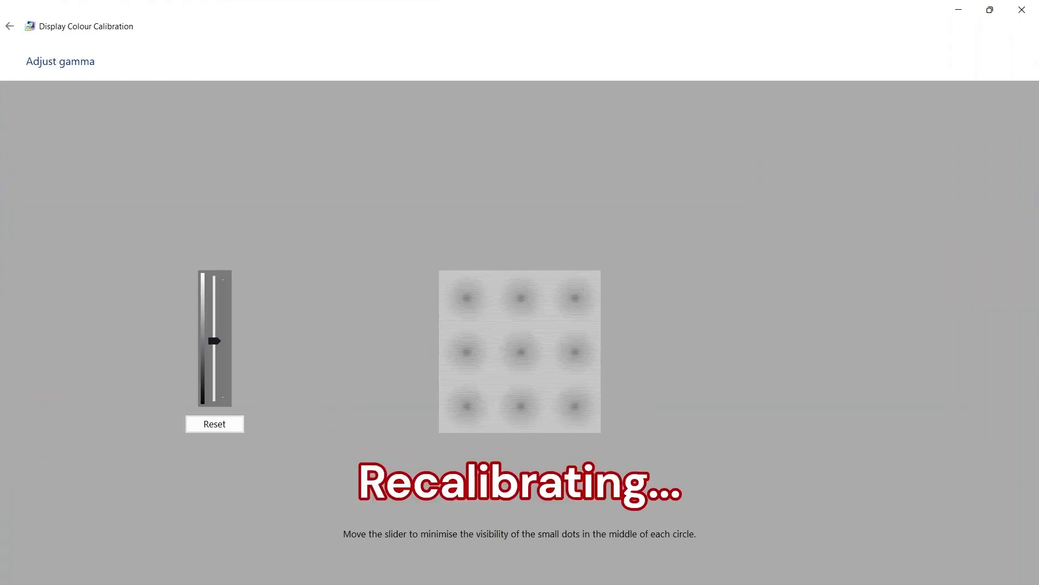
# Nudge the gamma slightly lower, then advance through brightness, contrast and colour balance to finish.
pyautogui.press('Up')
pyautogui.press('Up')
pyautogui.press('Up')
pyautogui.press('Down')
pyautogui.press('Down')
pyautogui.press('Down')
pyautogui.press('Down')
pyautogui.press('Up')
pyautogui.press('Up')
pyautogui.press('Up')
pyautogui.press('Down')
pyautogui.press('Down')
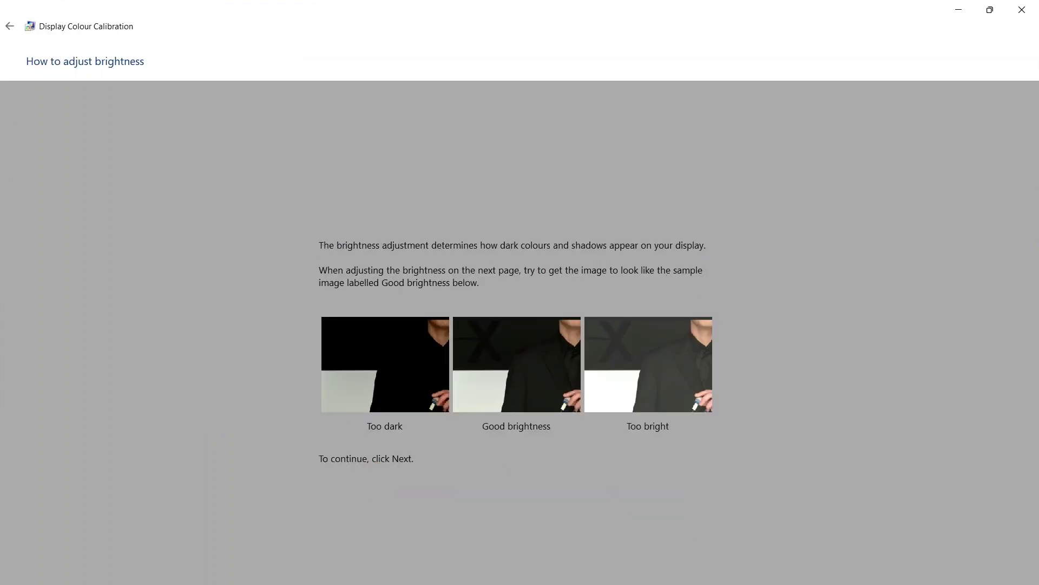
pyautogui.press('Return')
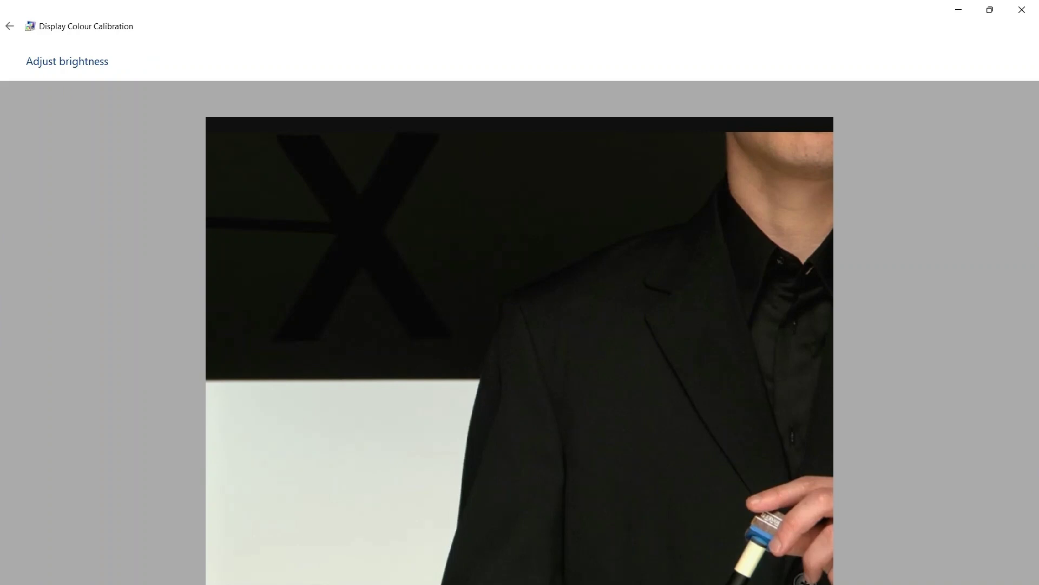
pyautogui.press('Return')
pyautogui.press('Return')
pyautogui.press('Return')
pyautogui.press('Return')
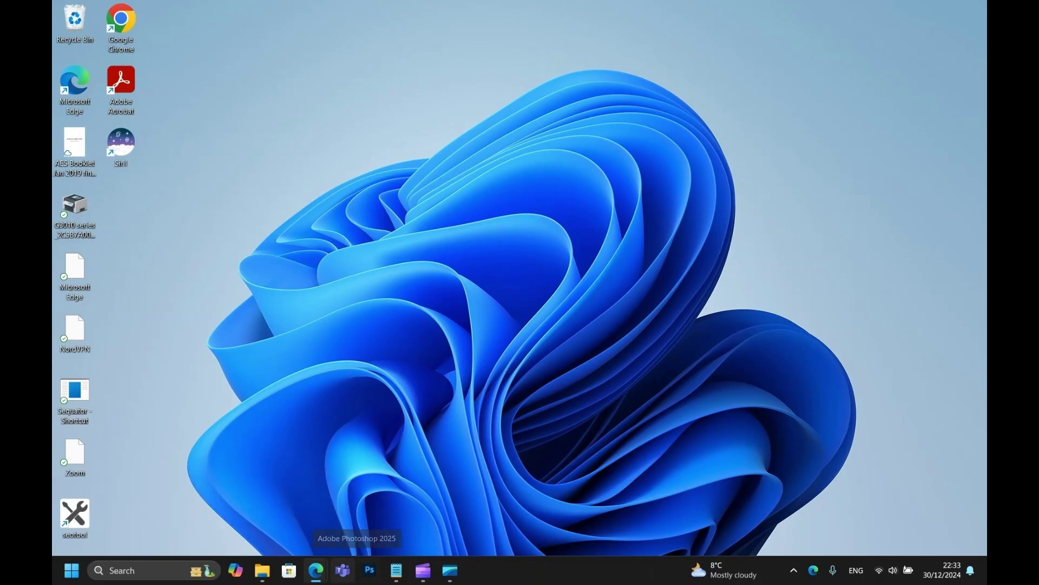
# In Google Drive, open the Astrophotos folder and preview Trifid360180RGB_stacked print.tif.
pyautogui.moveTo(316, 570)
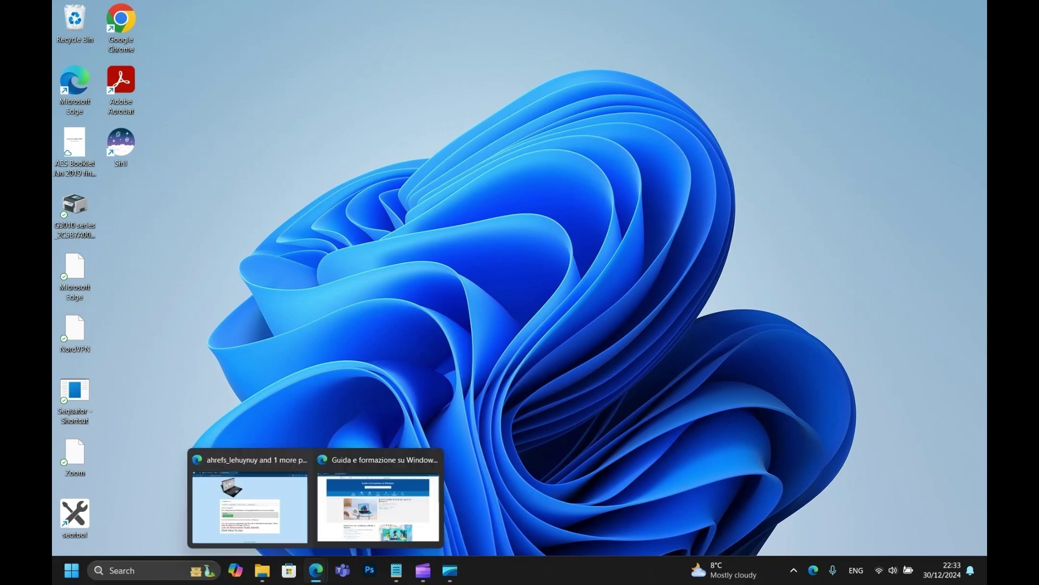
pyautogui.click(250, 506)
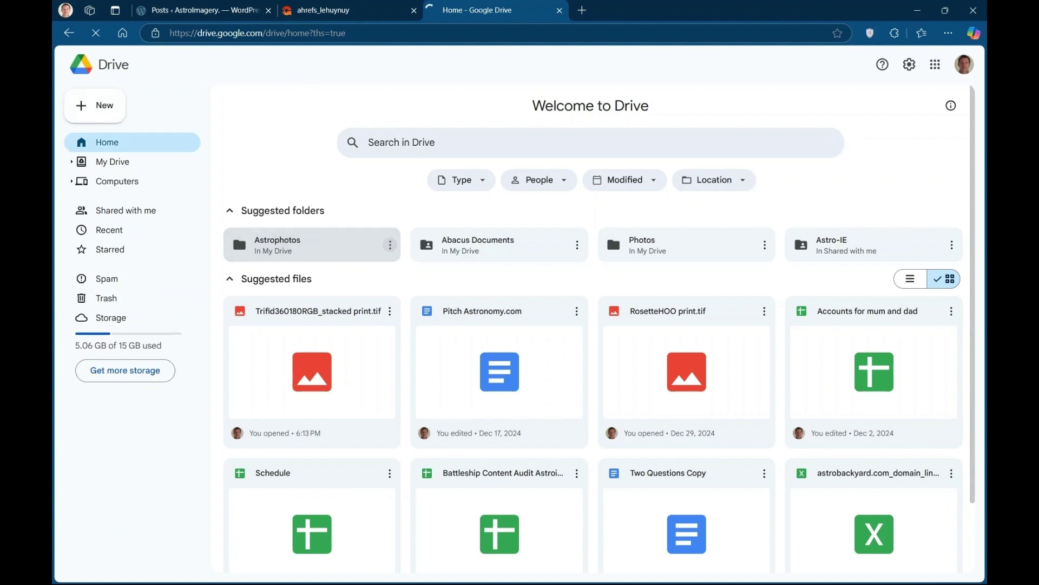
pyautogui.click(389, 245)
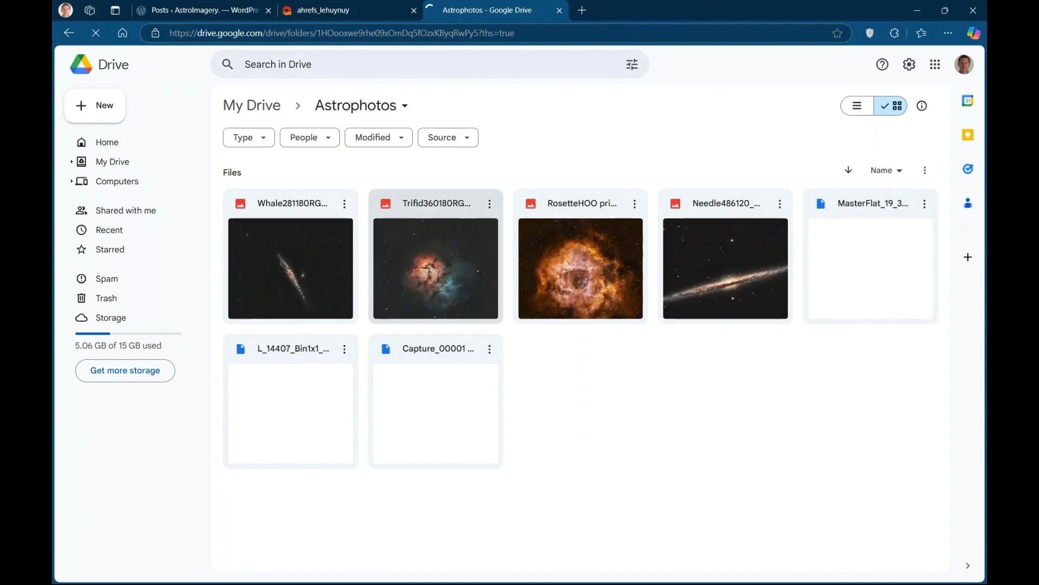
pyautogui.click(489, 204)
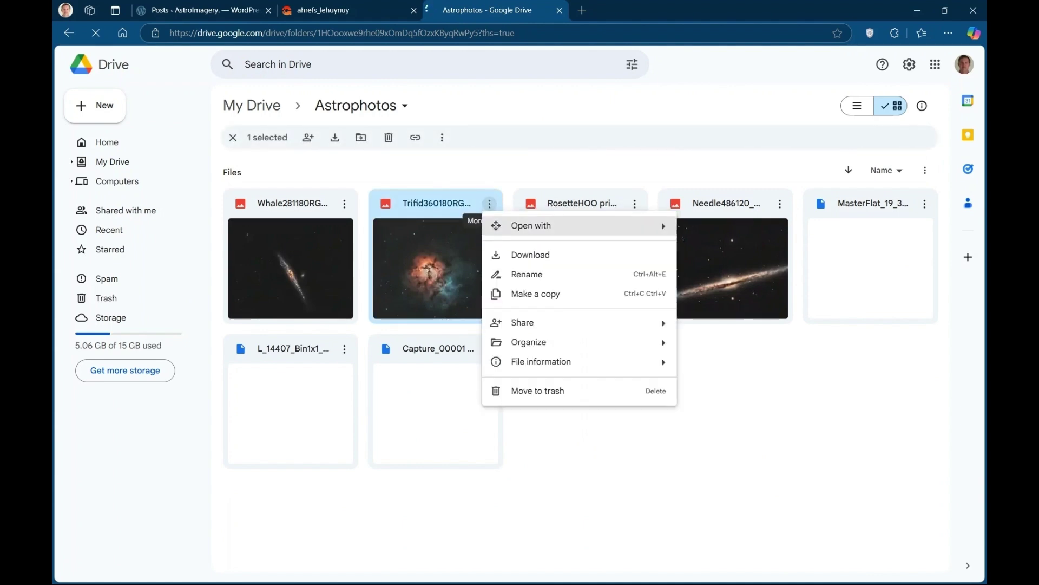
pyautogui.press('Right')
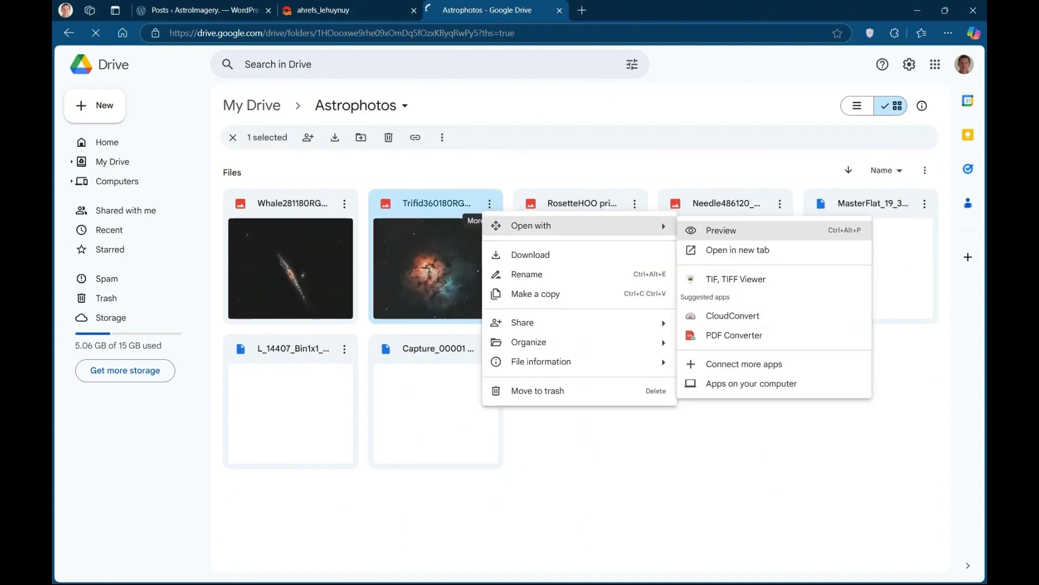
pyautogui.press('Return')
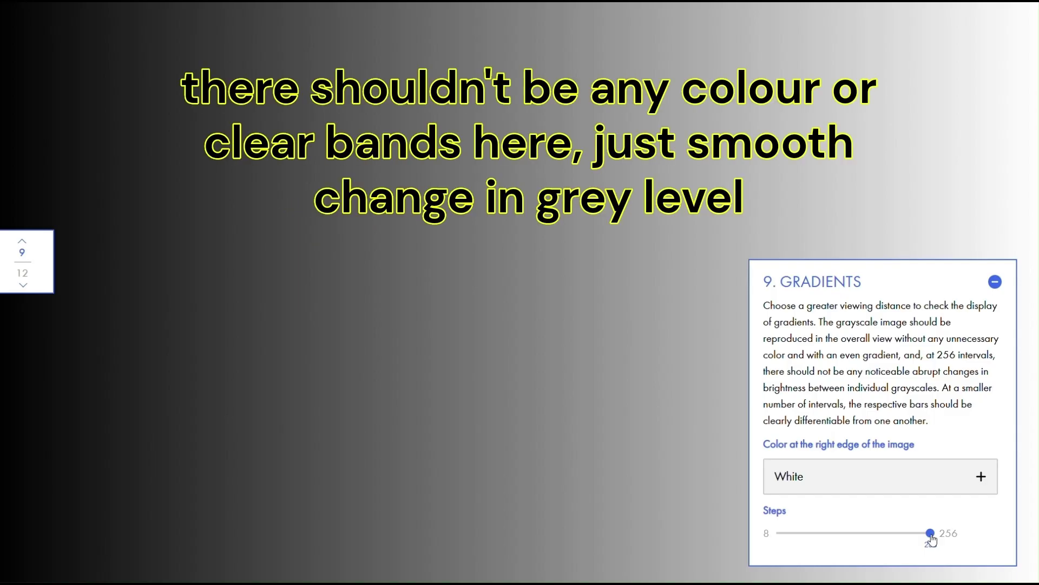
# Vary the gradient Steps slider (e.g. 128 steps) to check banding, then jump to test 12, Gamma.
pyautogui.moveTo(930, 537); pyautogui.dragTo(882, 532)
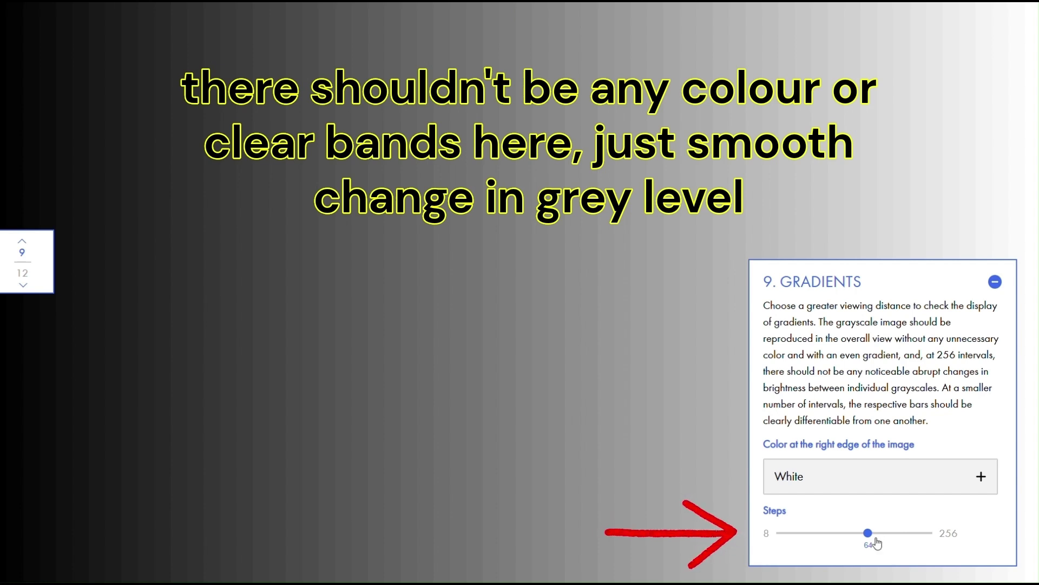
pyautogui.moveTo(867, 533); pyautogui.dragTo(984, 540)
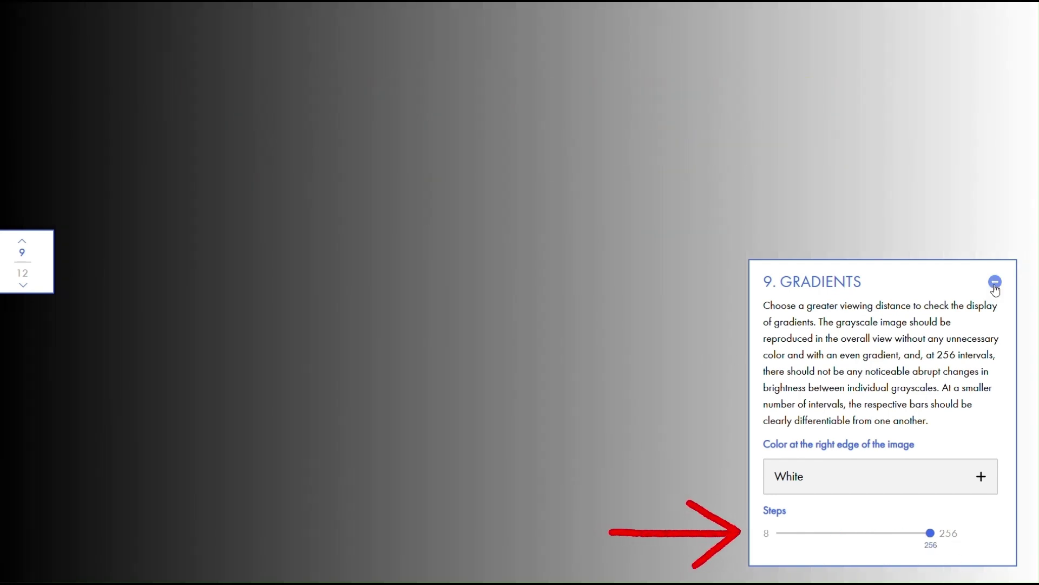
pyautogui.moveTo(40, 265)
pyautogui.click(27, 313)
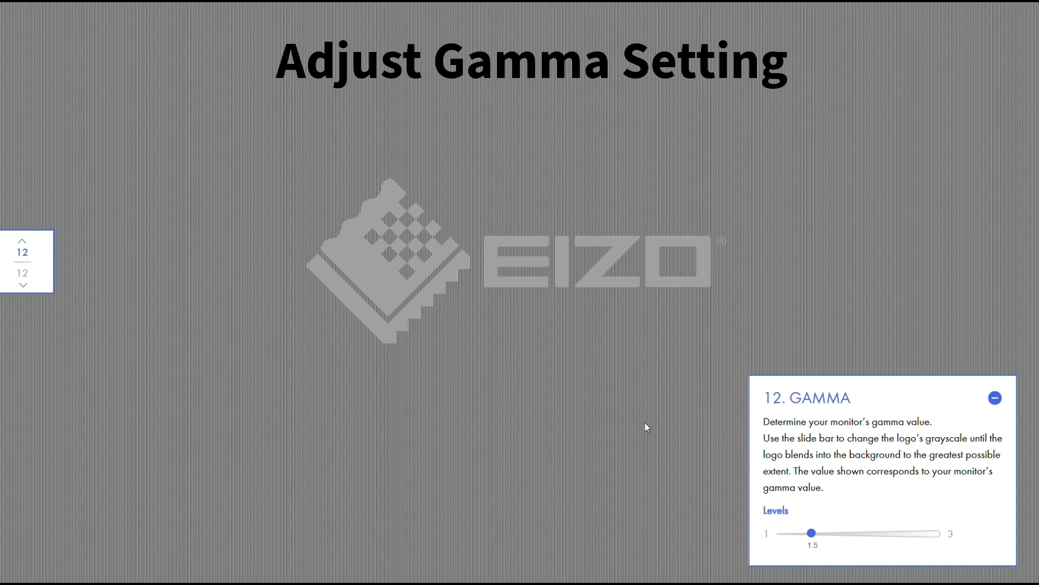
# Nudge the gamma Levels through 1.3 and 1.1, settling at 1.2 where the EIZO logo blends in.
pyautogui.click(804, 534)
pyautogui.press('Left')
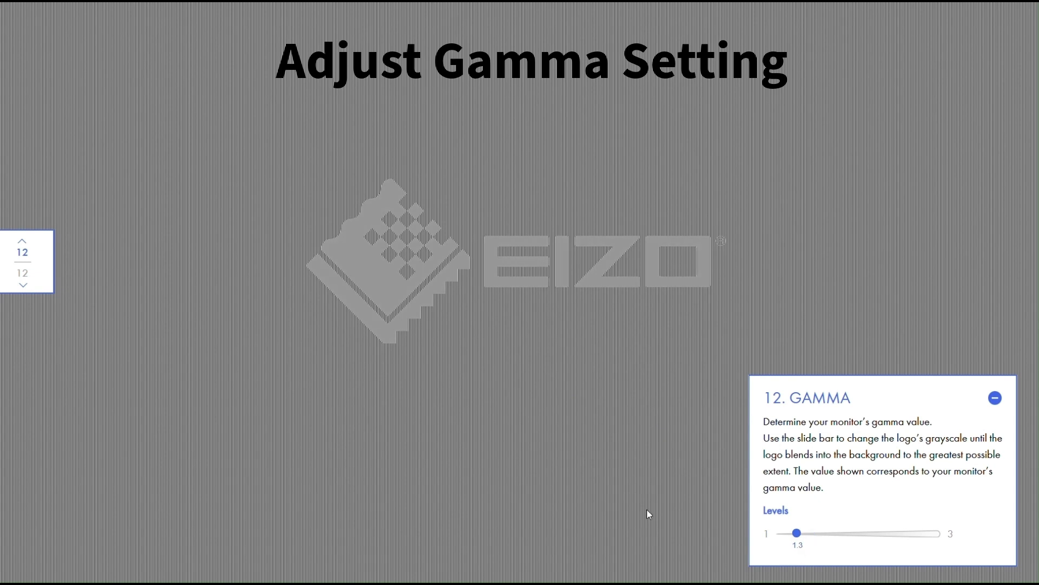
pyautogui.press('Left')
pyautogui.press('Left')
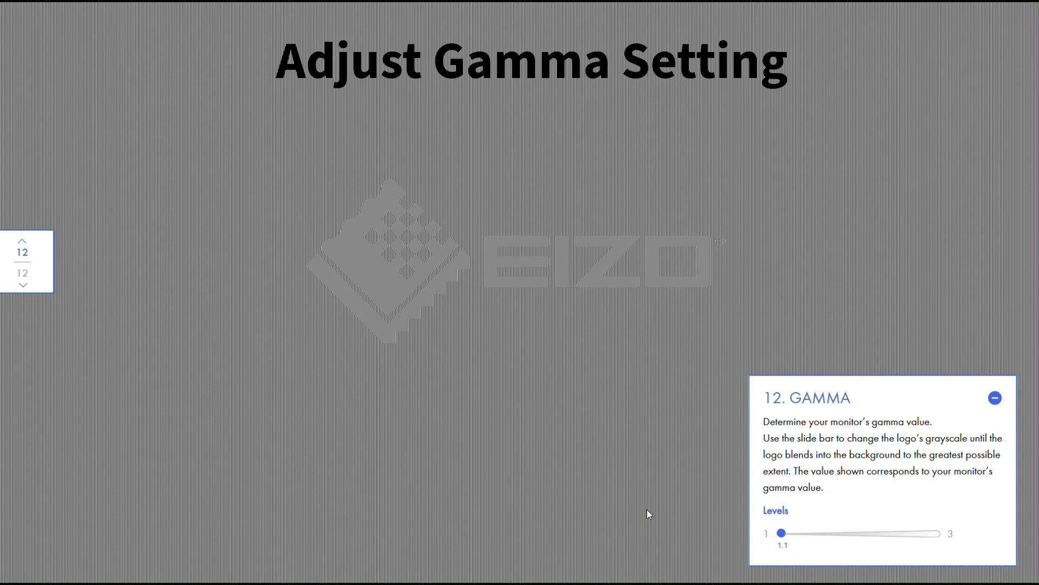
pyautogui.press('Right')
pyautogui.press('Right')
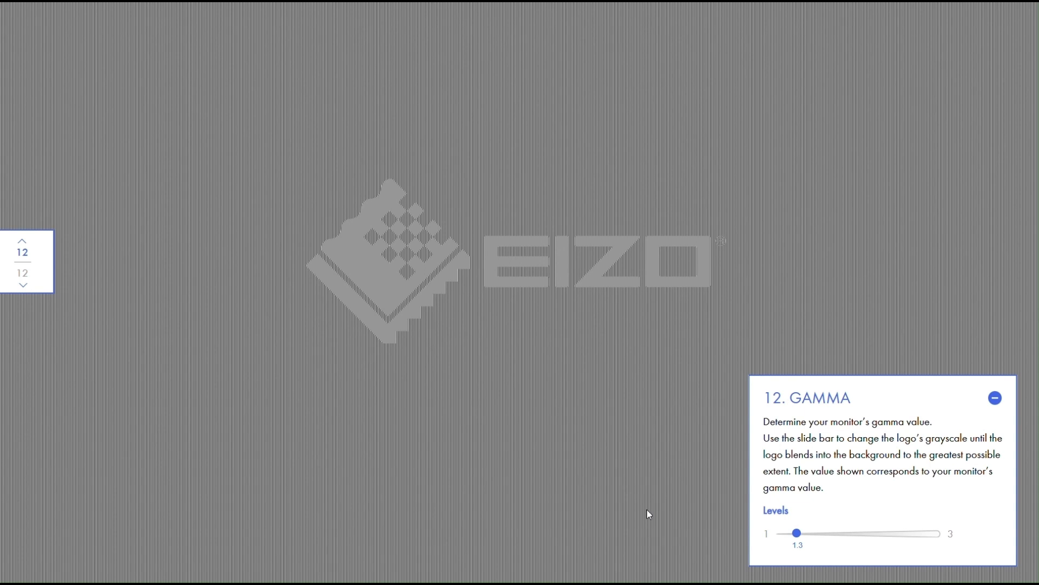
pyautogui.press('Left')
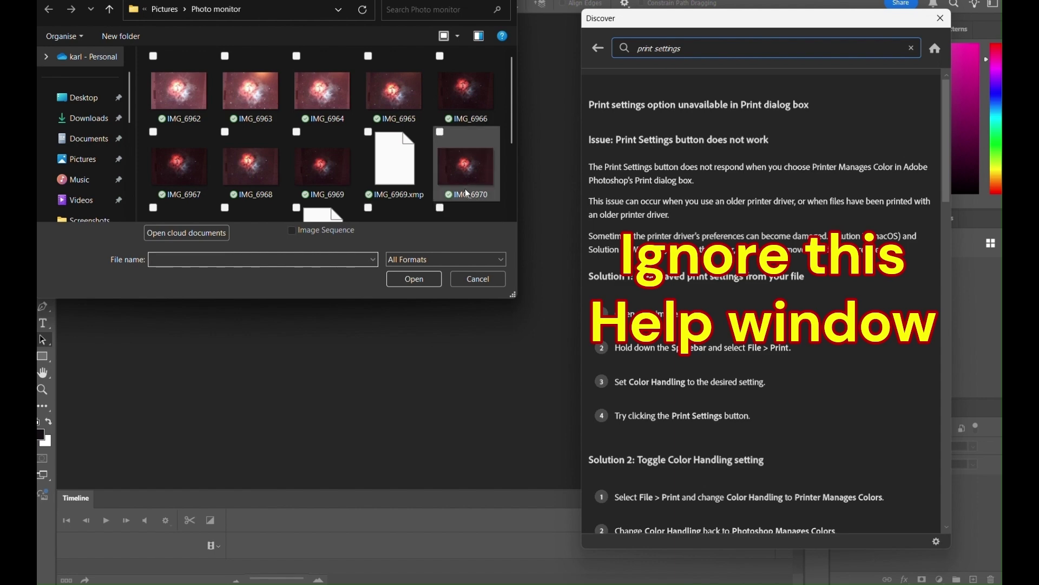
# Open IMG_6966.CR2 through Camera Raw as a 16-bit RGB, 5184 x 3456 px document.
pyautogui.click(478, 100)
pyautogui.doubleClick(478, 99)
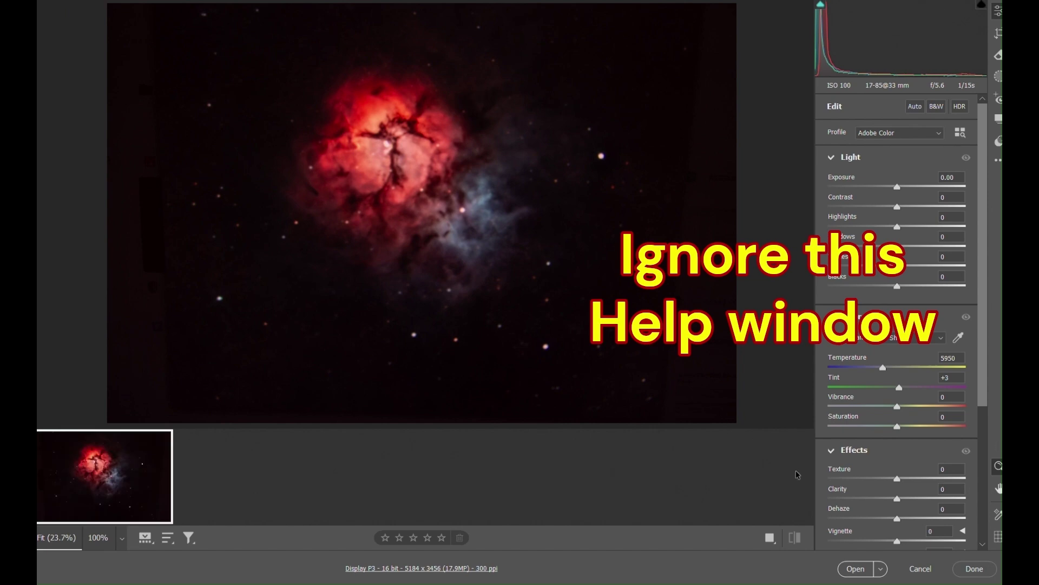
pyautogui.click(858, 574)
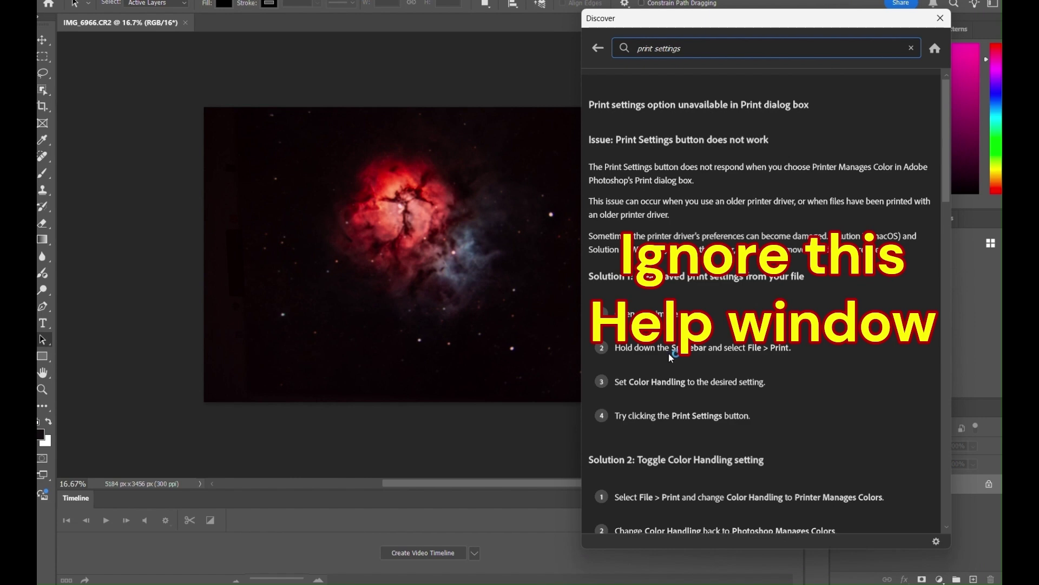
pyautogui.click(54, 0)
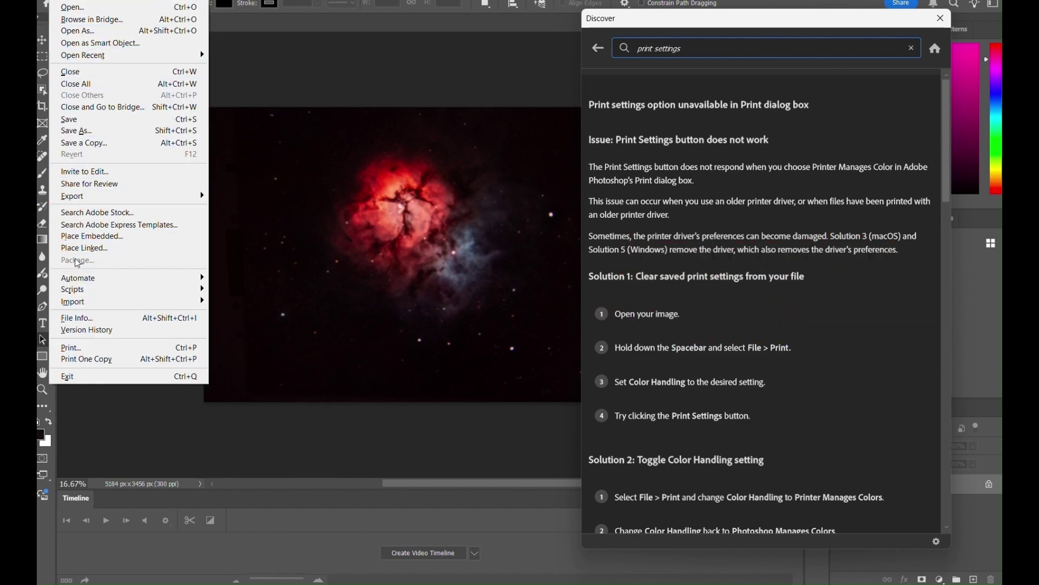
# In the print settings, set Color Handling to Photoshop Manages Colors.
pyautogui.click(87, 347)
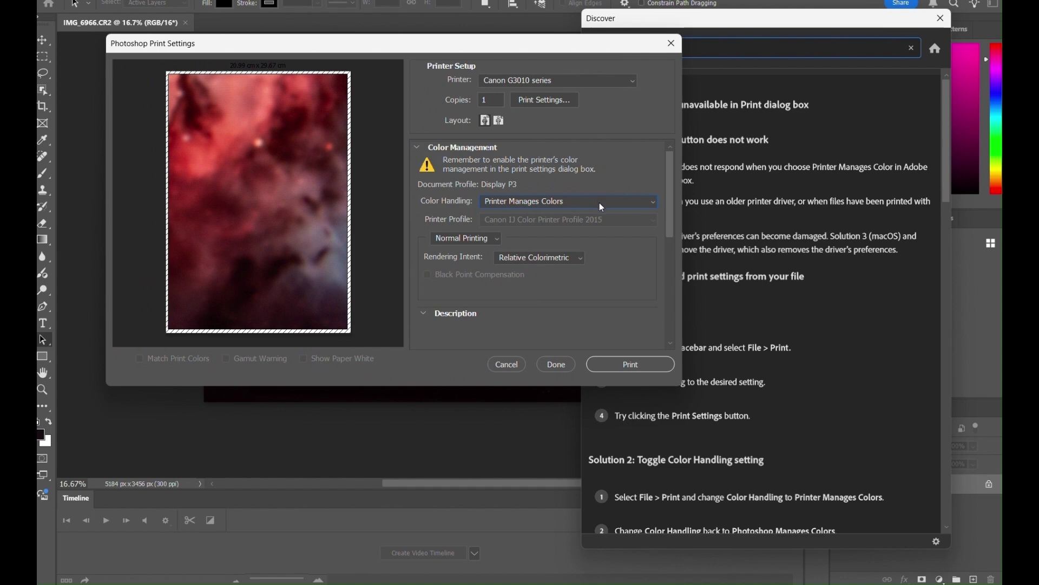
pyautogui.click(601, 204)
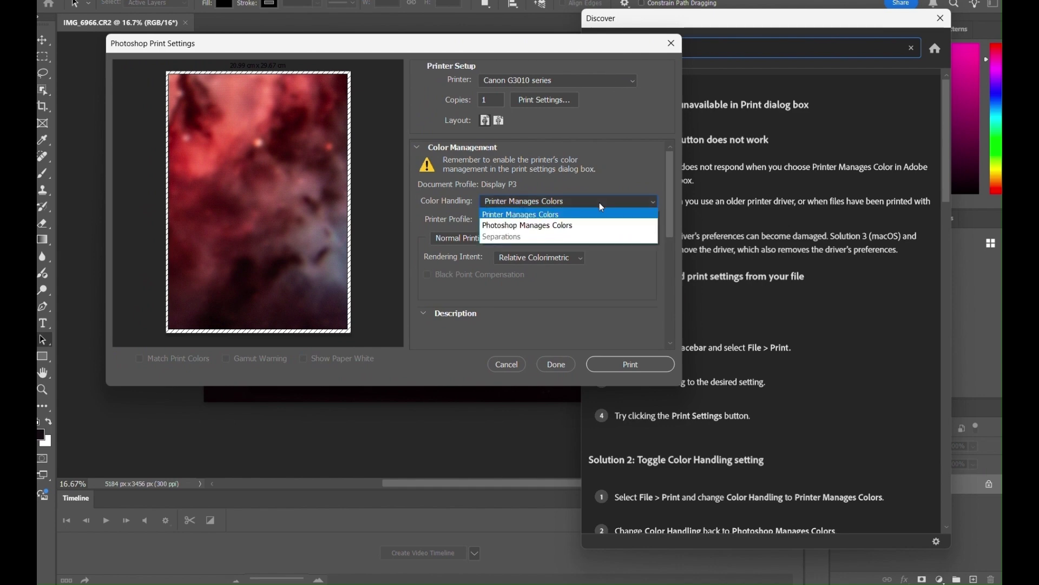
pyautogui.click(565, 224)
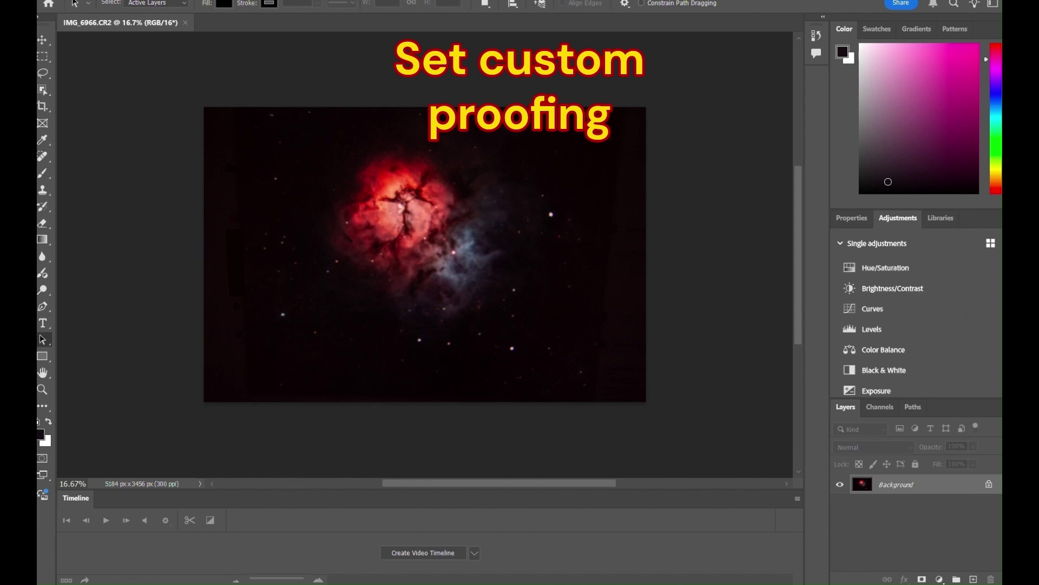
# Create a Custom proof setup simulating Canon IJ Color Printer Profile 2015 with Perceptual rendering intent.
pyautogui.hotkey('alt', 'v')
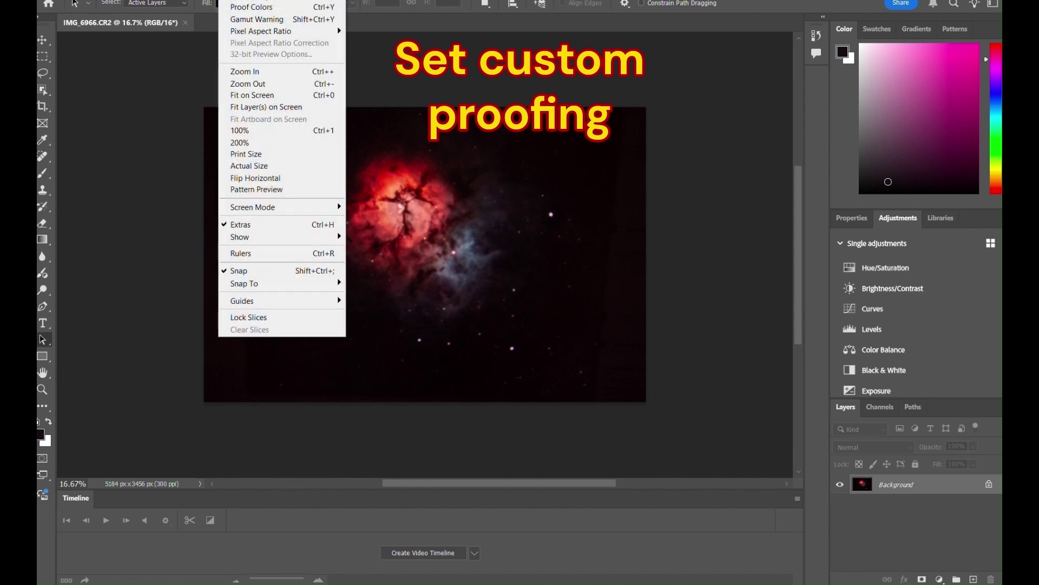
pyautogui.moveTo(243, 2)
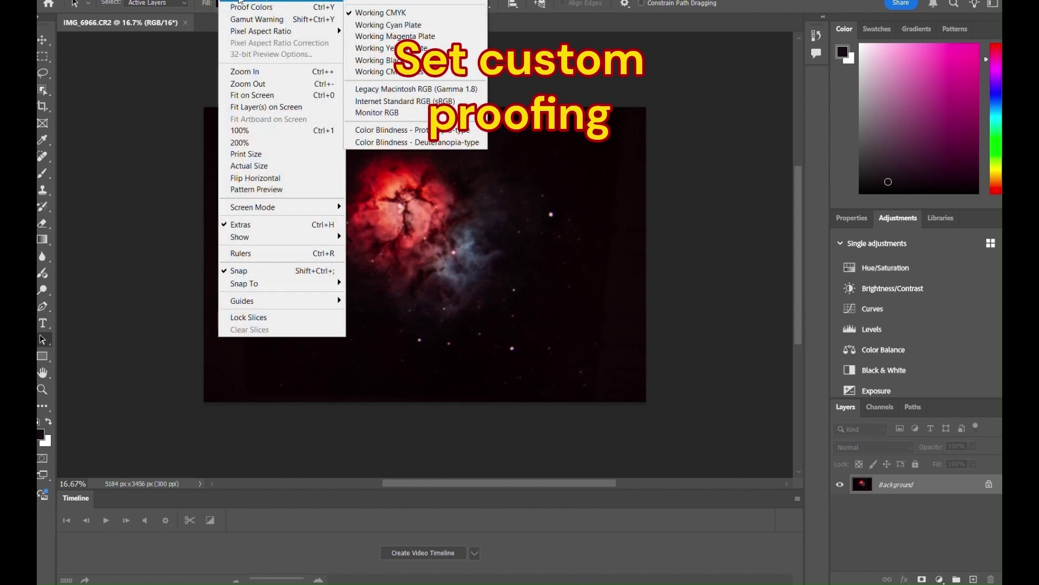
pyautogui.click(357, 4)
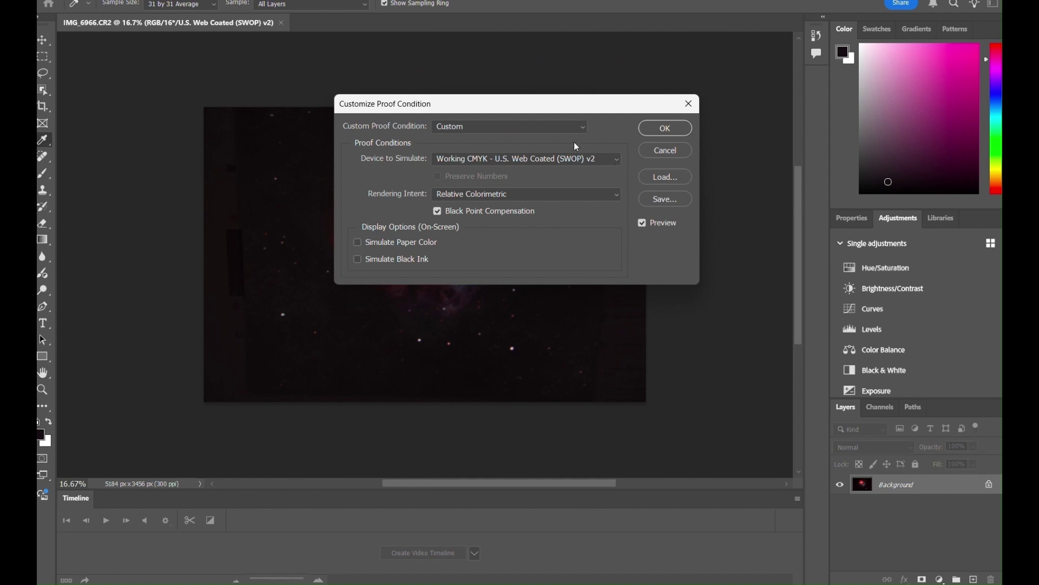
pyautogui.click(568, 128)
pyautogui.click(568, 128)
pyautogui.click(561, 158)
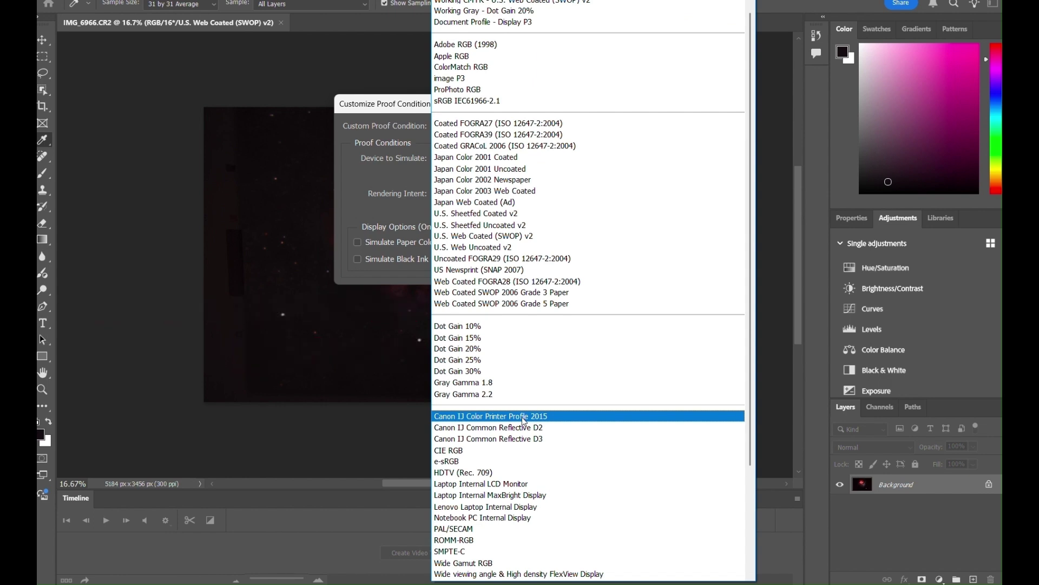
pyautogui.click(522, 417)
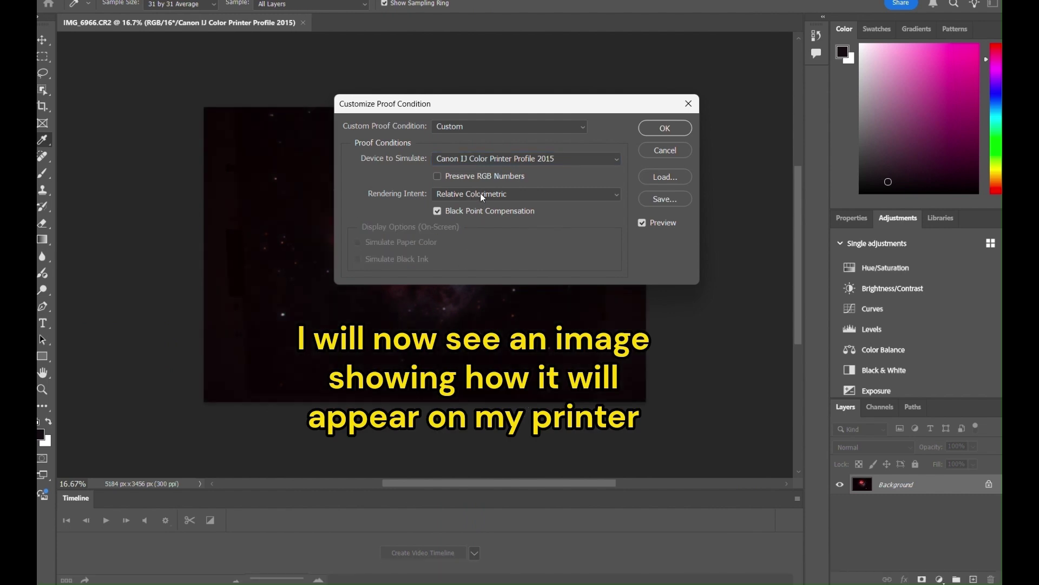
pyautogui.click(615, 194)
pyautogui.click(592, 203)
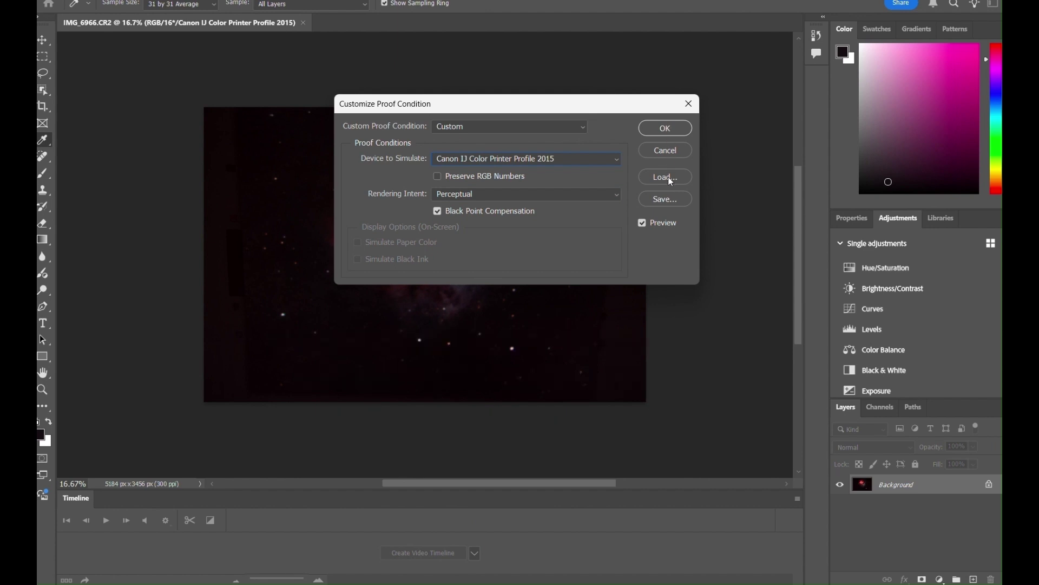
# Save the proof settings as 'Proofing1' and apply them to the nebula image.
pyautogui.click(670, 202)
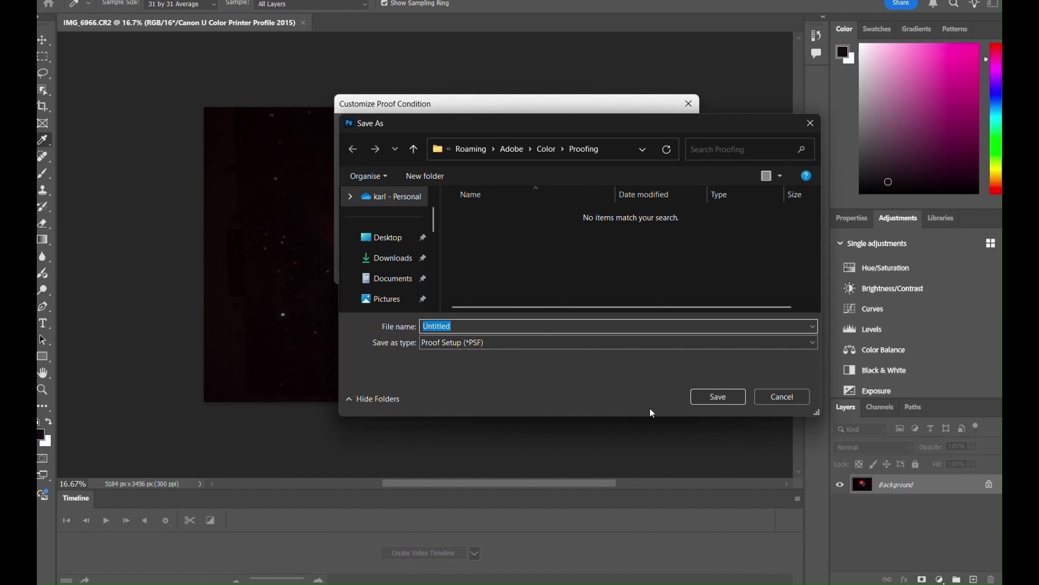
pyautogui.write('Proofing1')
pyautogui.click(720, 397)
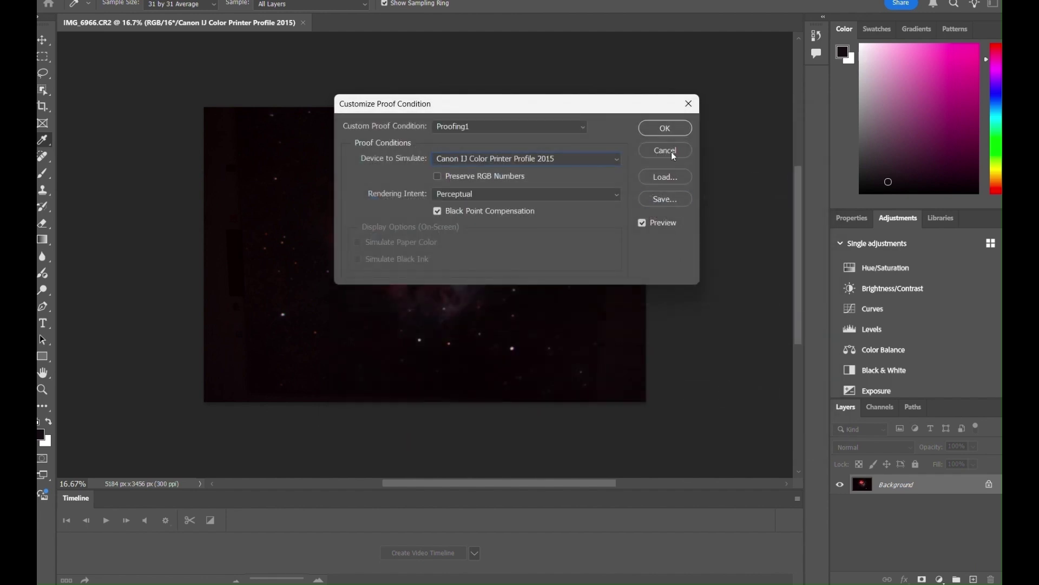
pyautogui.click(666, 129)
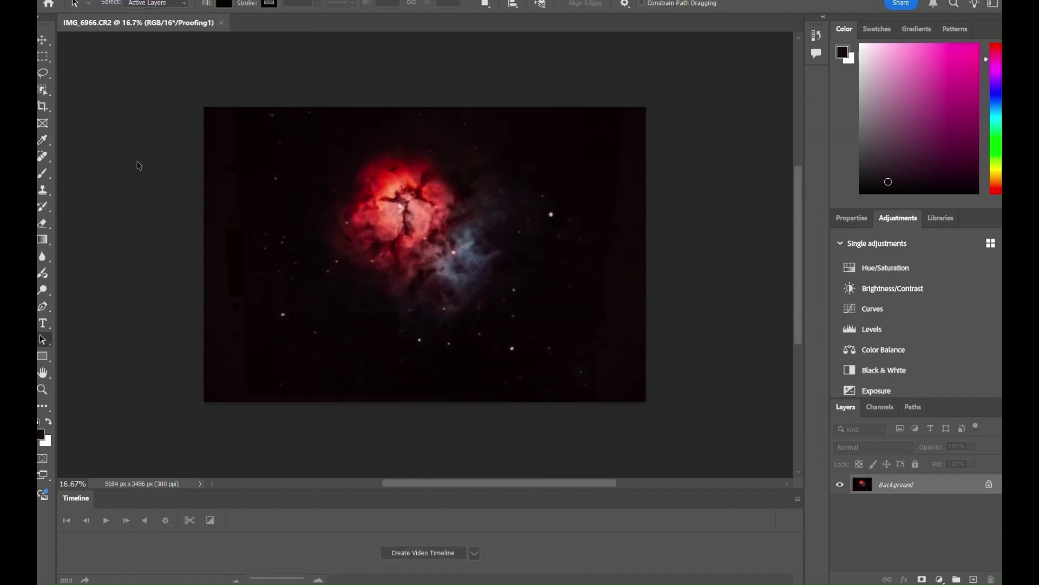